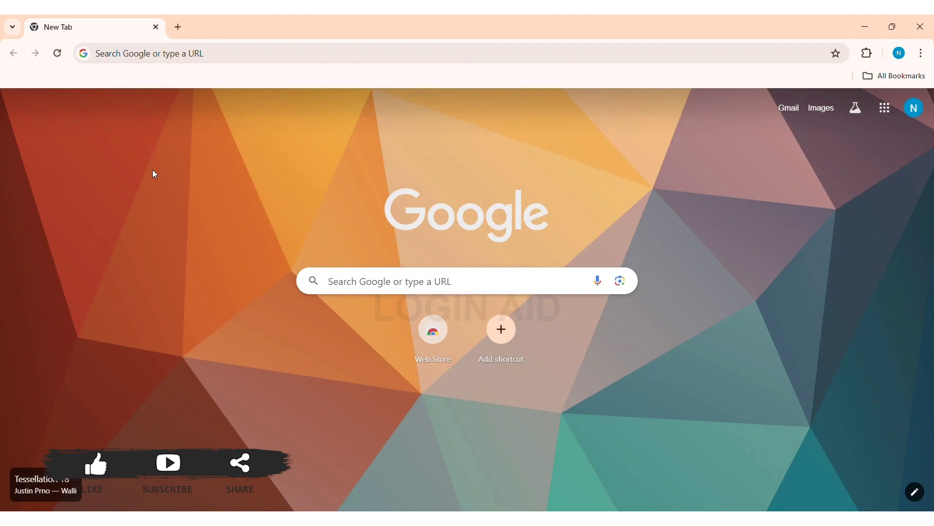
left_click(157, 59)
type("www.")
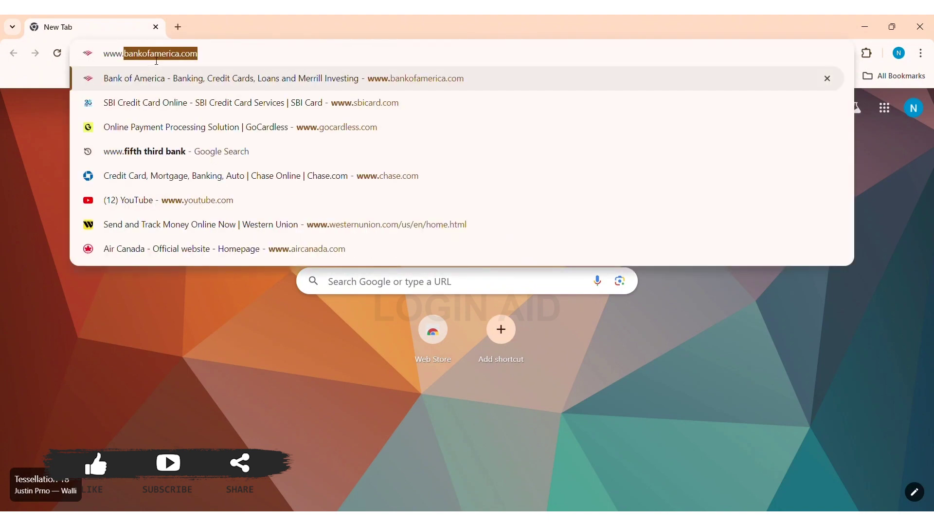
type("hsbc.co.uk")
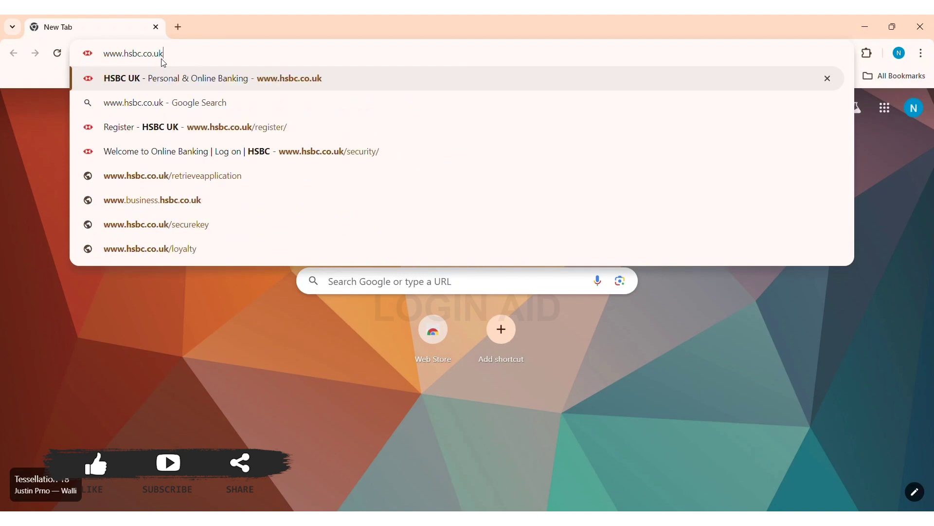
key("Return")
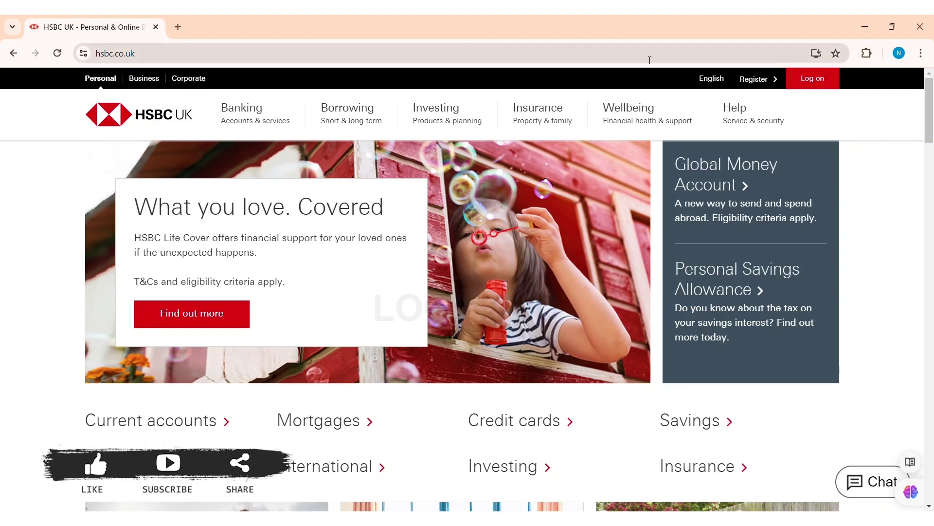
Step: Open Register from the top bar and scroll down the digital banking registration page
left_click(761, 83)
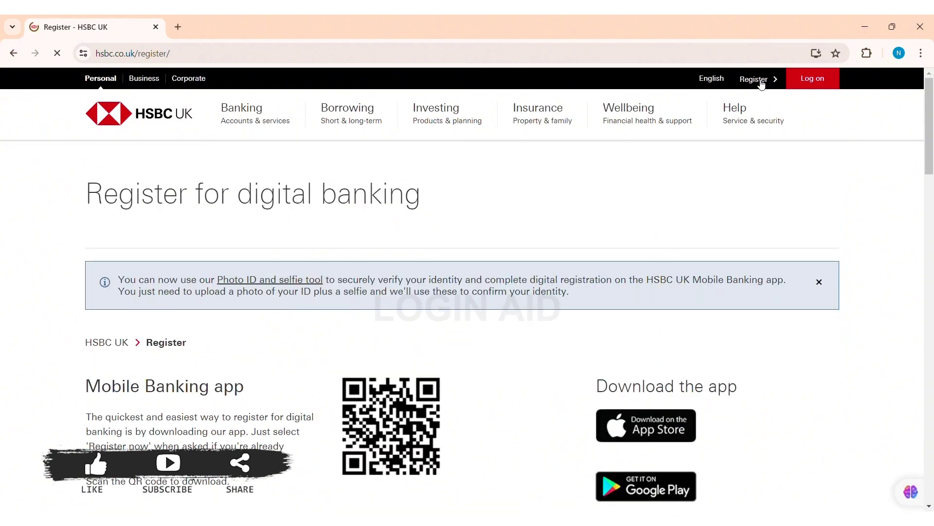
left_click_drag(930, 161, 932, 209)
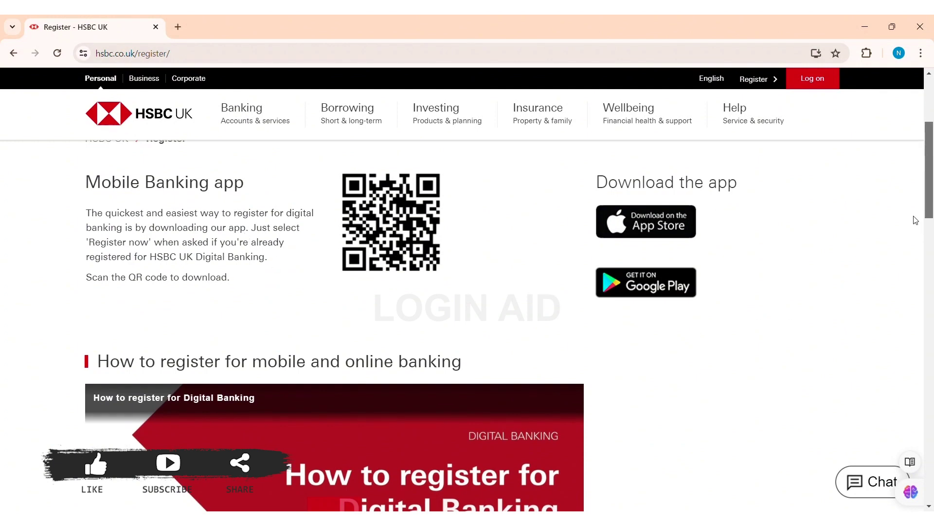
left_click_drag(932, 202, 926, 323)
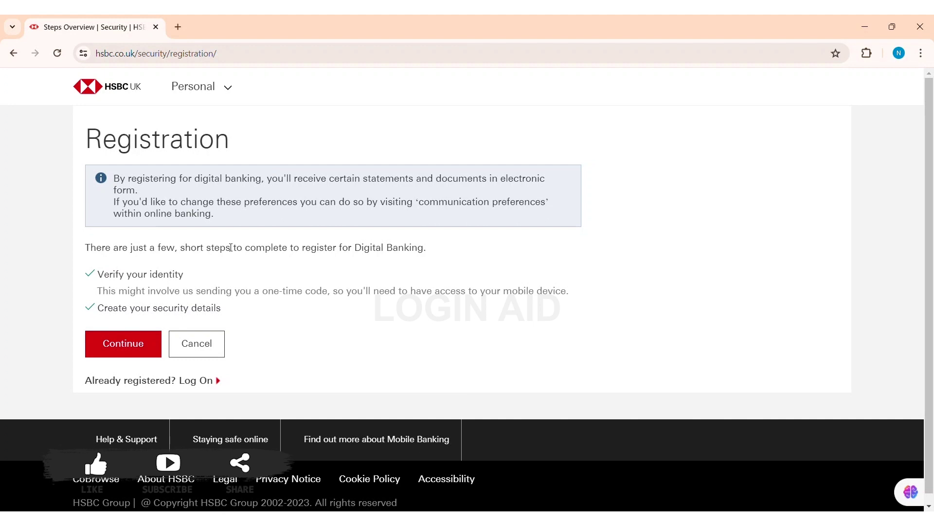
Step: Start registration, pick 'Sort code and account number' verification, and continue to the identity form
left_click(123, 355)
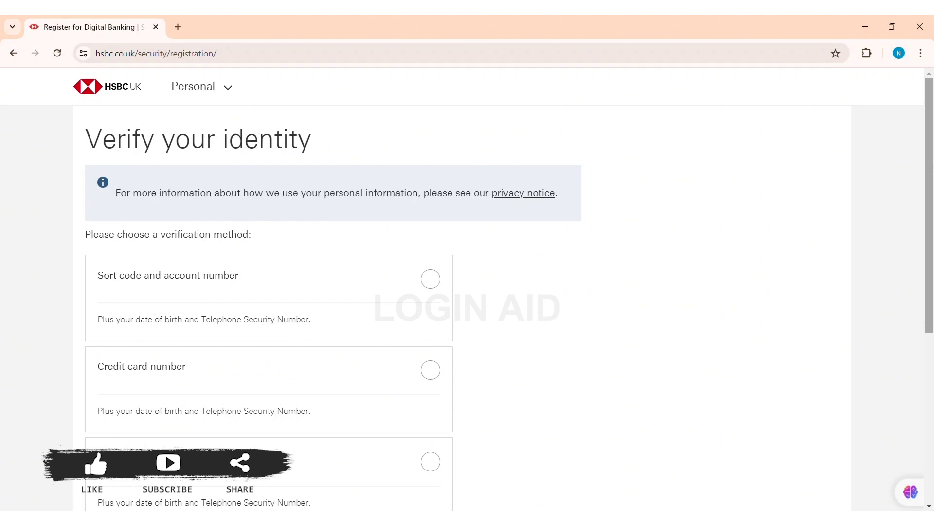
left_click_drag(932, 168, 928, 244)
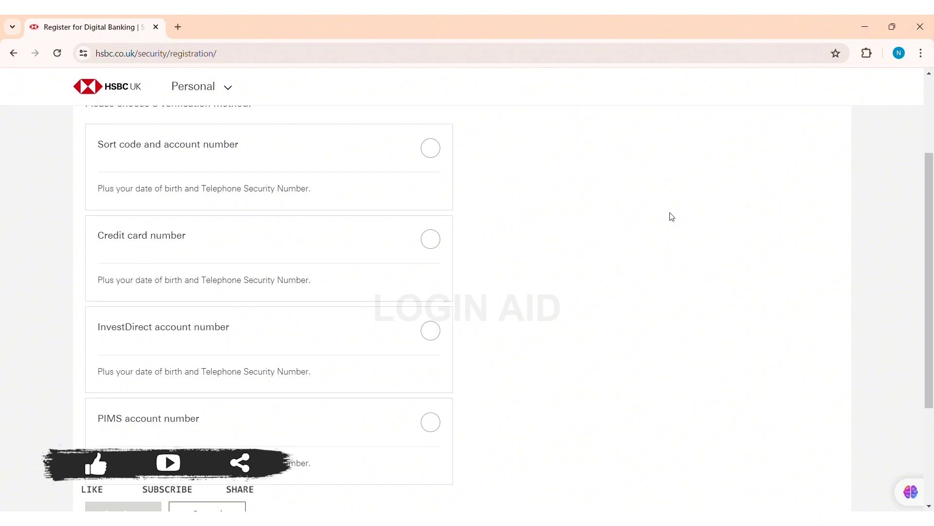
left_click_drag(930, 241, 930, 245)
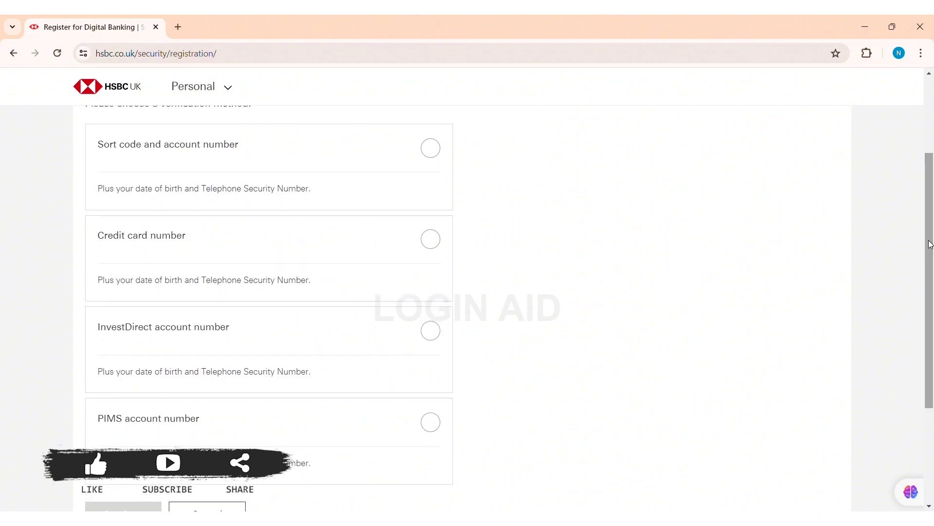
left_click(339, 159)
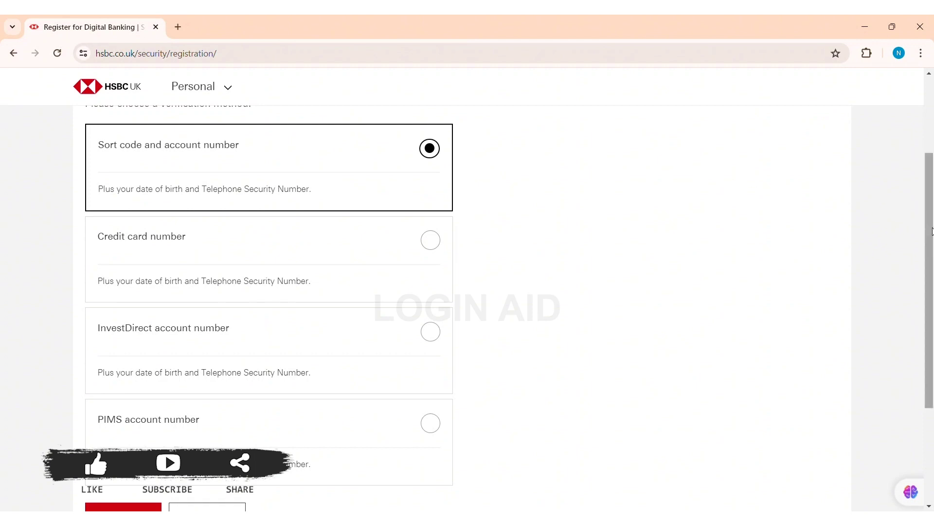
left_click_drag(928, 227, 932, 314)
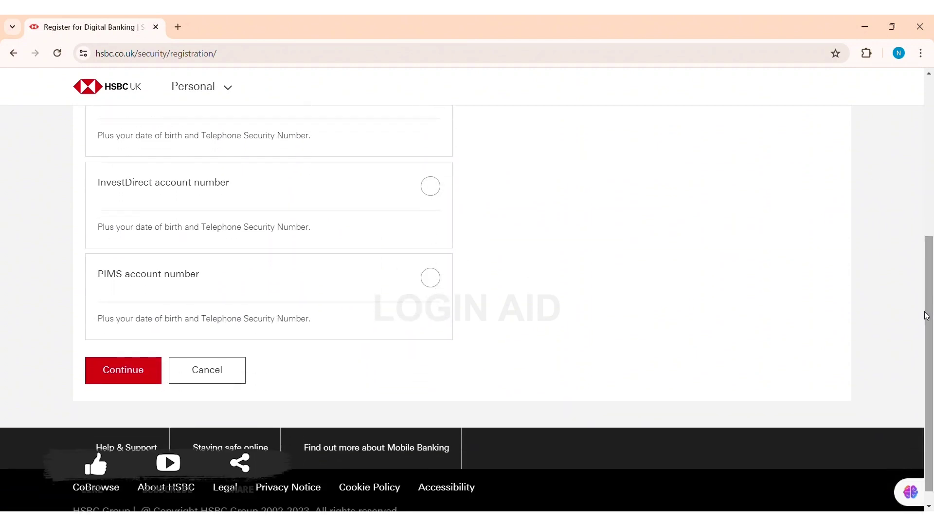
left_click(111, 373)
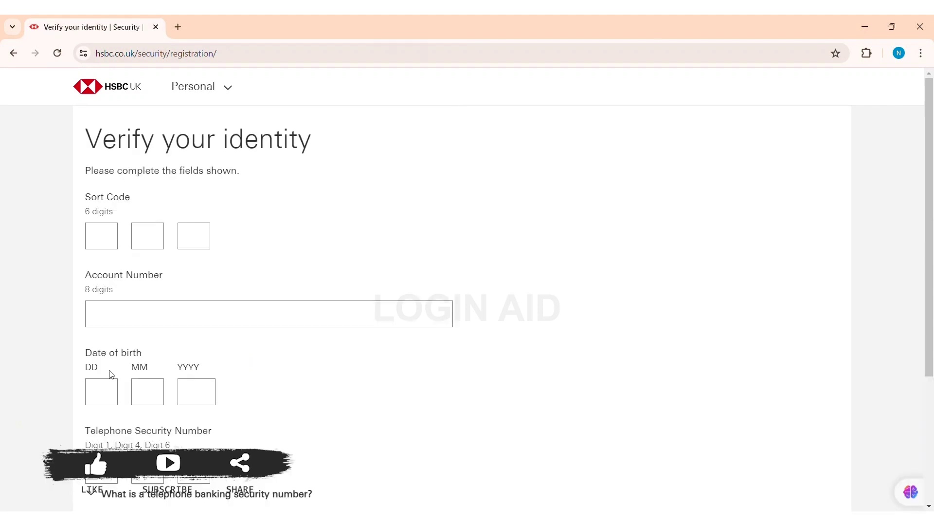
Step: Enter the customer's sort code across the Sort Code boxes and their account number
left_click(103, 235)
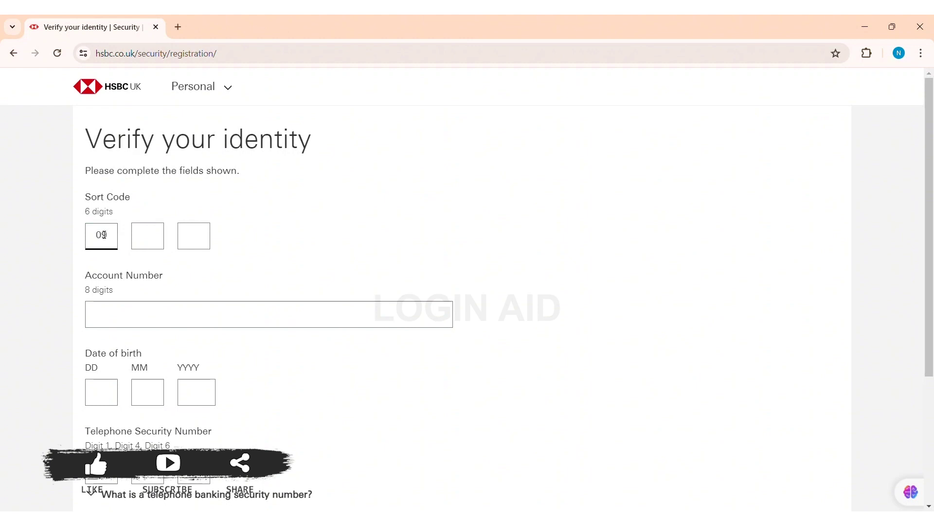
left_click(150, 246)
type("e")
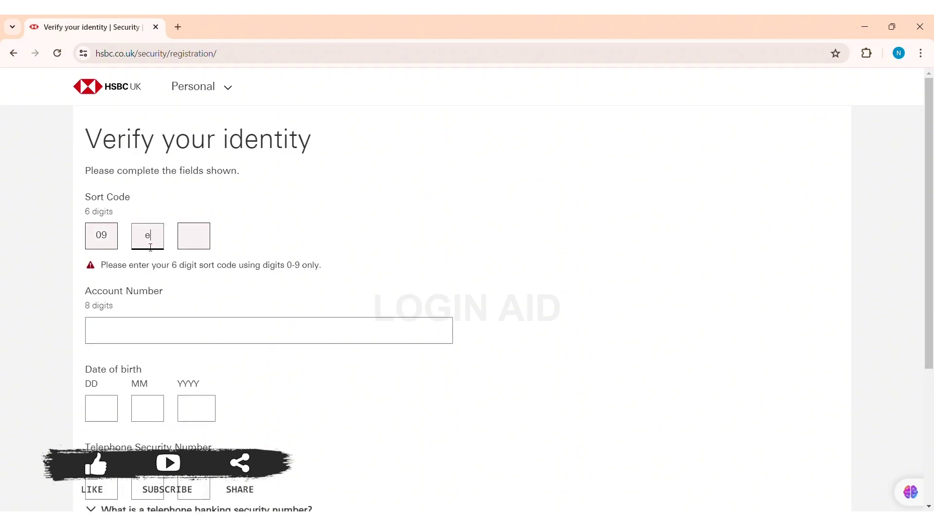
key("BackSpace")
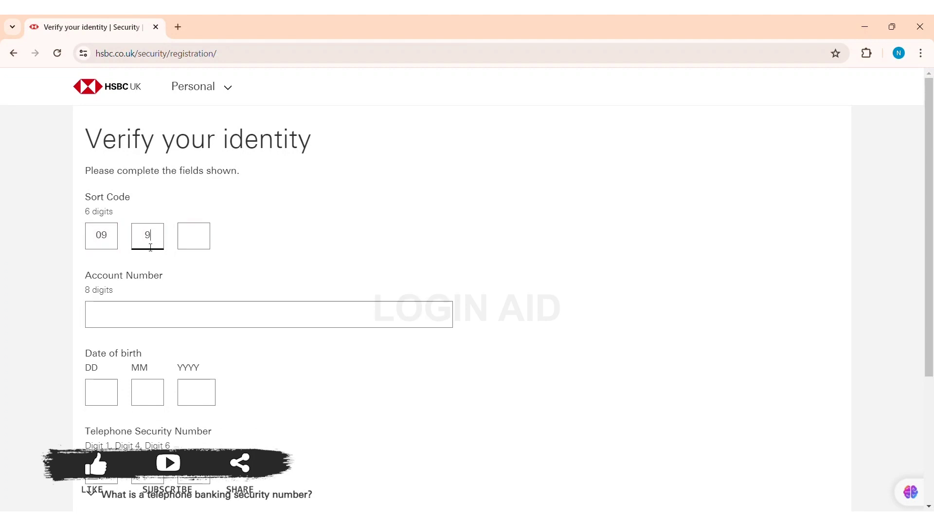
left_click(136, 317)
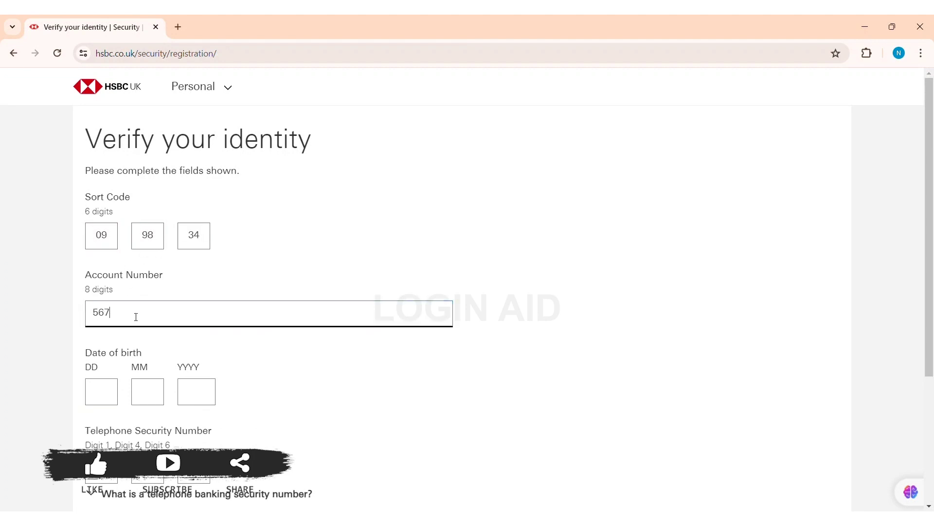
Step: Enter the customer's date of birth in the DD, MM and YYYY boxes
left_click(107, 400)
type("08")
left_click(163, 400)
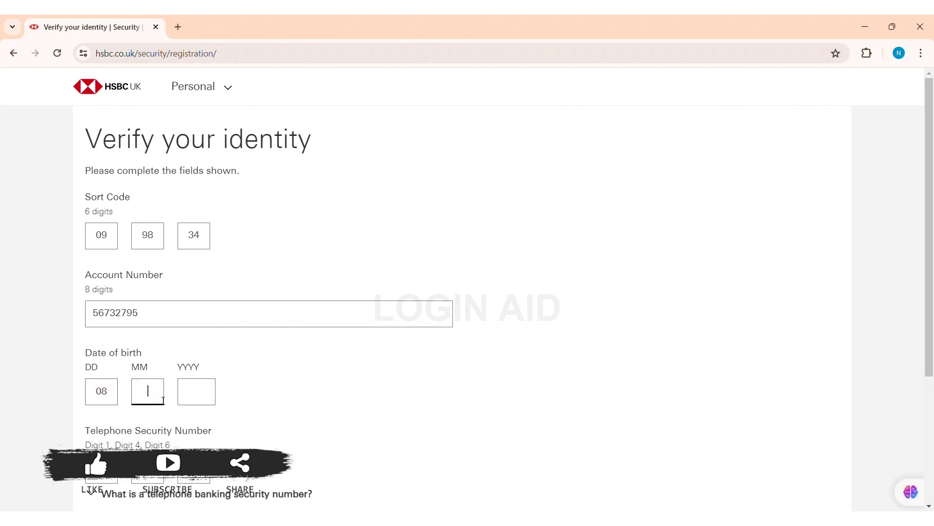
type("04")
left_click(194, 400)
type("2000")
left_click(106, 477)
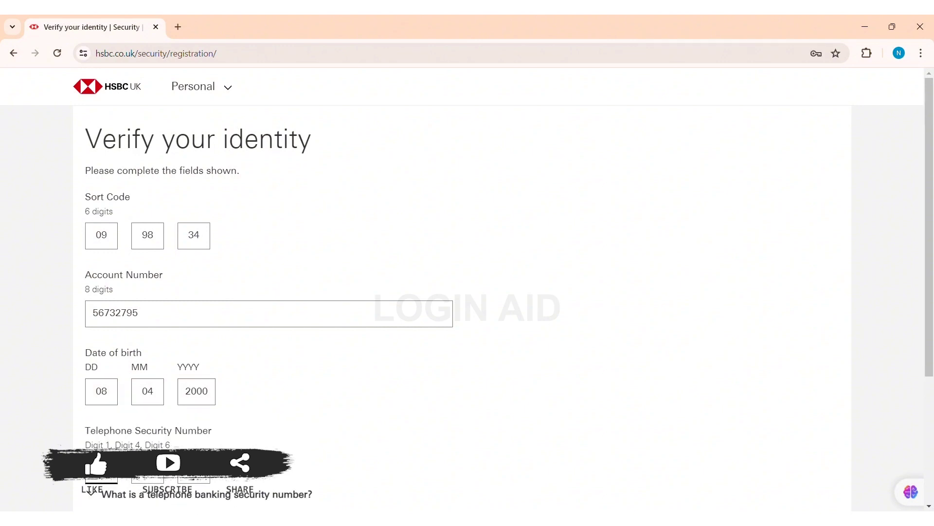
Step: Fill the three requested security number digits, expand the security number explanation, and continue
left_click(151, 481)
left_click(203, 477)
scroll(315, 308, "down", 4)
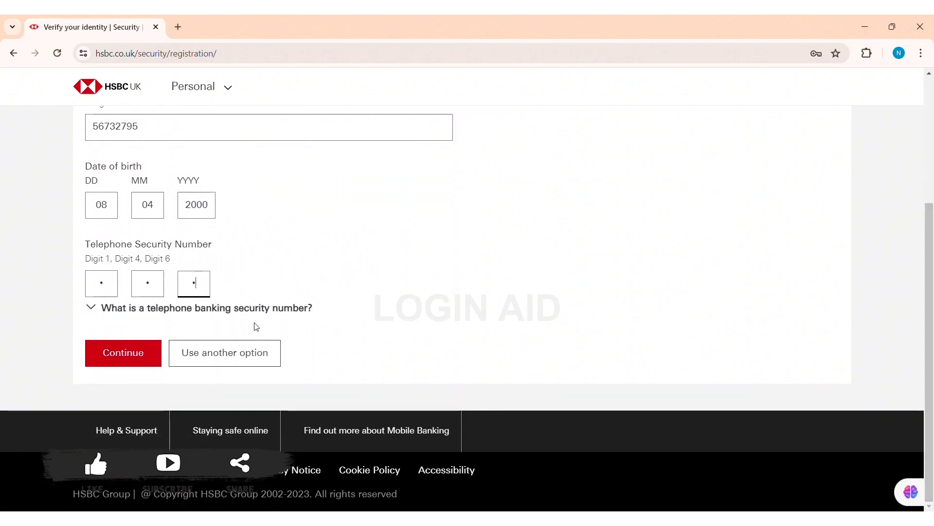
left_click(258, 302)
left_click(258, 306)
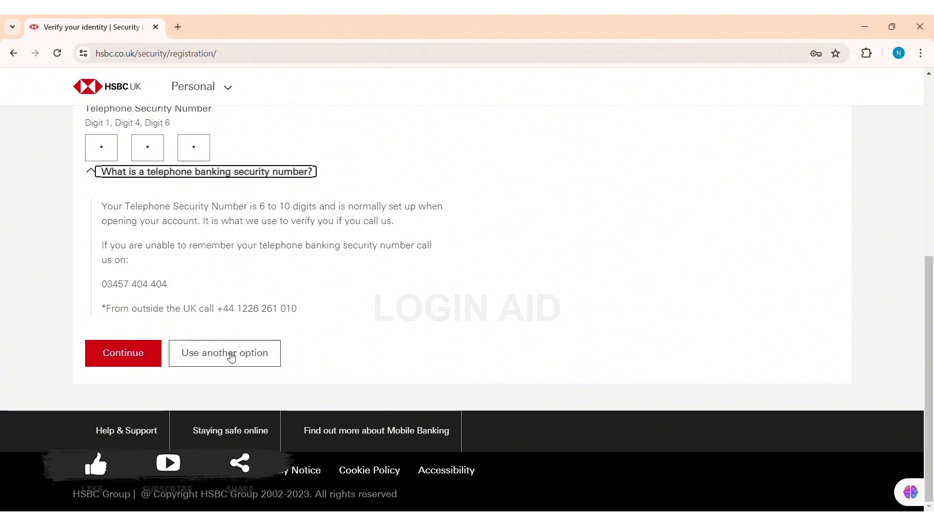
left_click(128, 353)
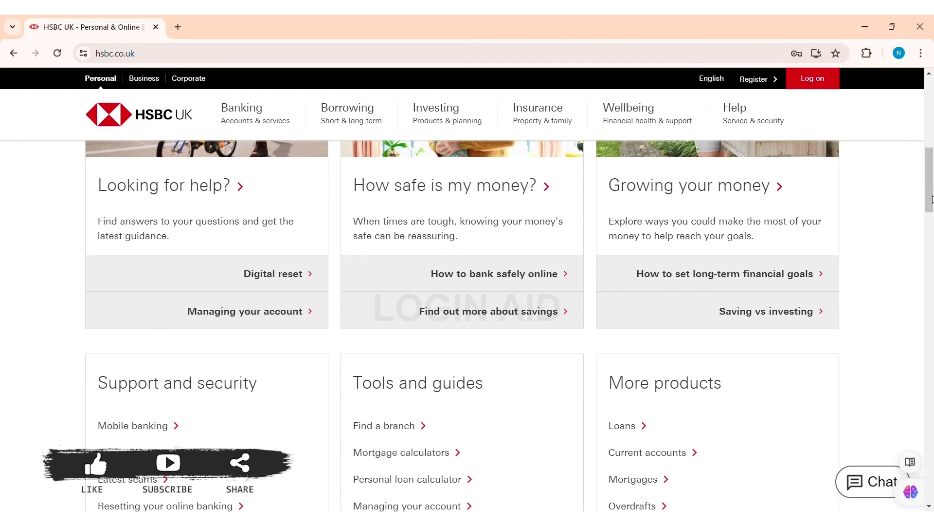
scroll(931, 208, "down", 2)
left_click_drag(932, 208, 932, 231)
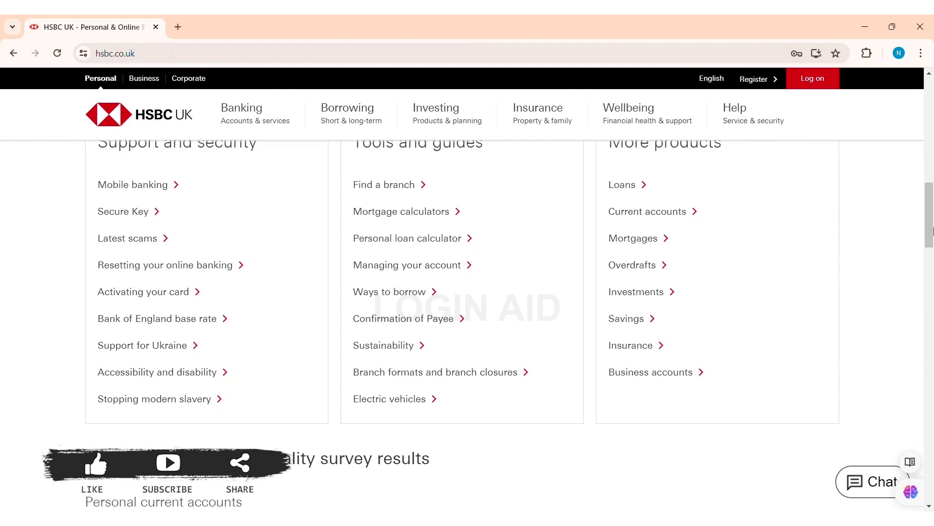
left_click_drag(932, 229, 932, 226)
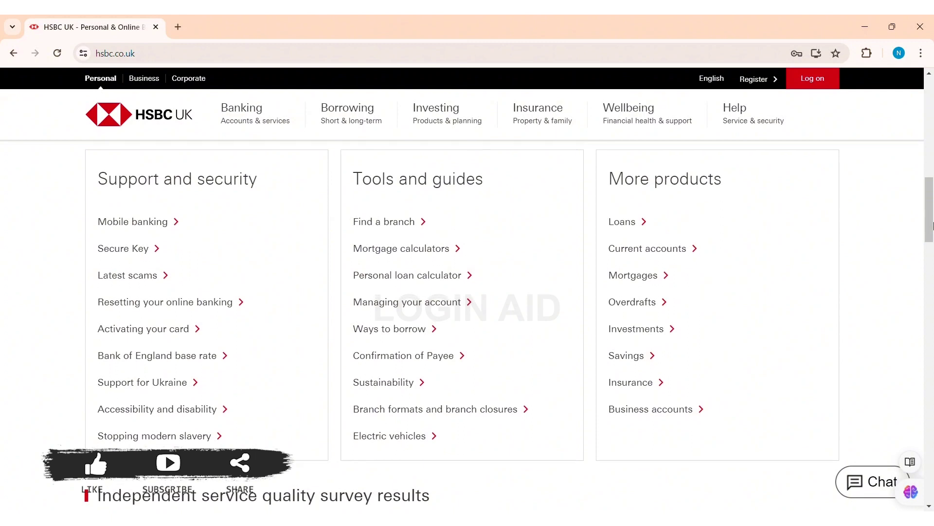